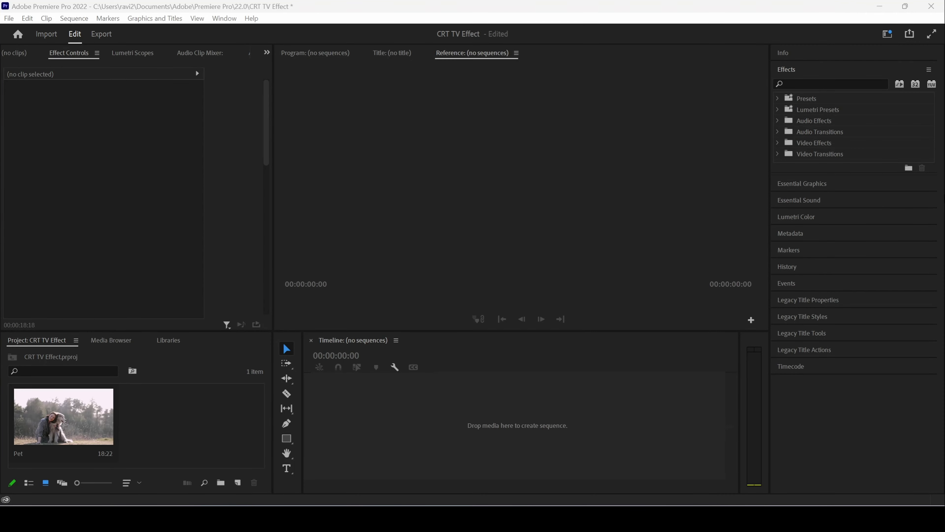
Step: Create the Pet sequence by placing the Pet clip on the empty timeline
{"action": "left_click", "coordinate": [66, 420]}
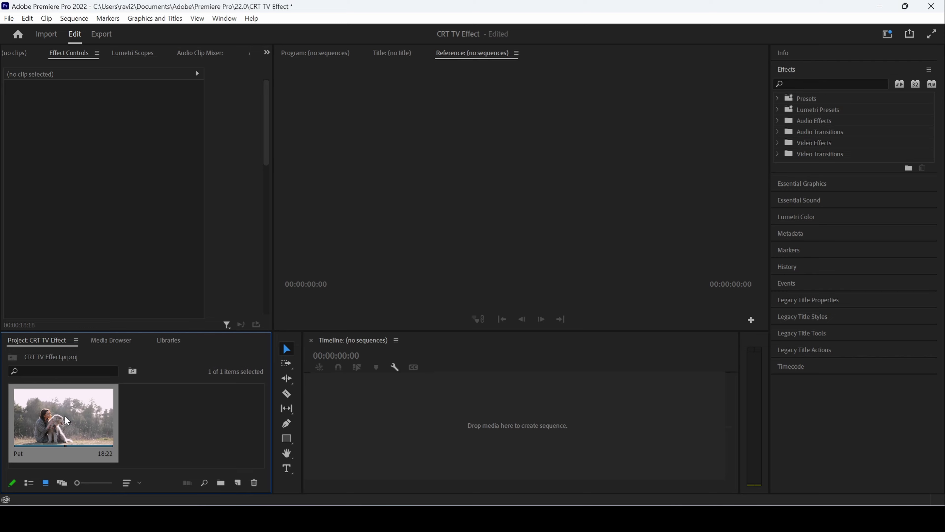
{"action": "left_click_drag", "start_coordinate": [66, 419], "coordinate": [341, 421]}
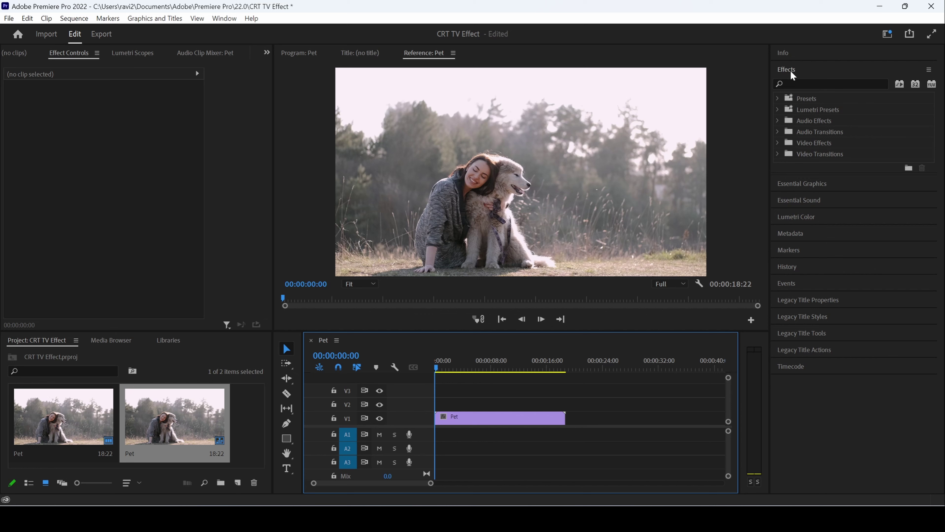
{"action": "left_click", "coordinate": [800, 82]}
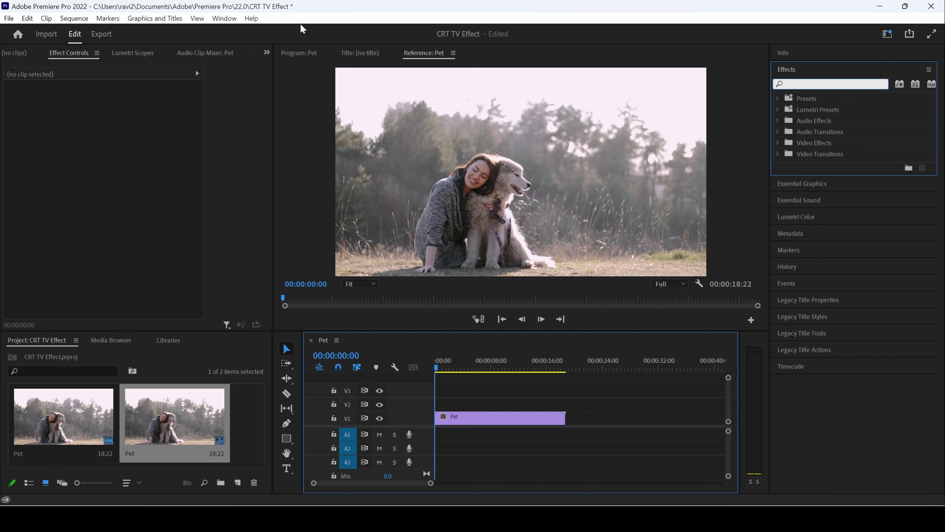
{"action": "left_click", "coordinate": [224, 17]}
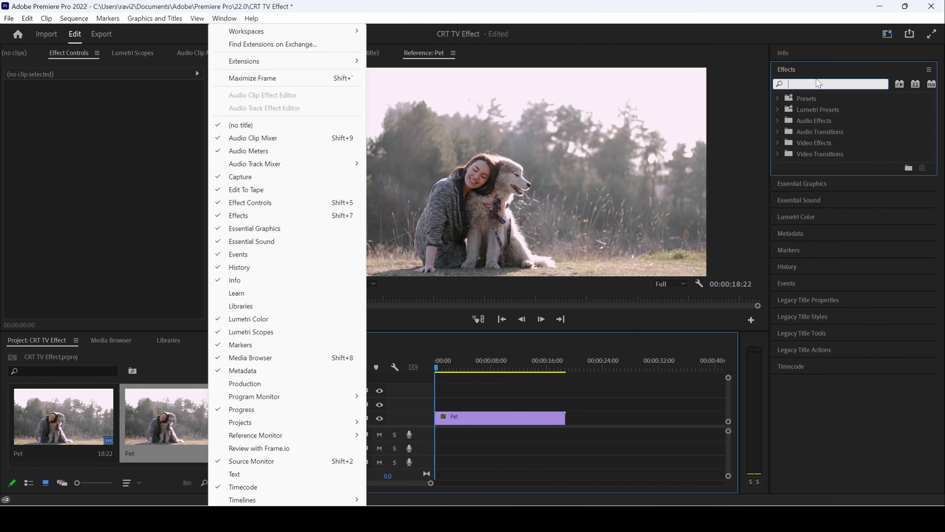
Step: Search 'grid' and apply the Grid effect to the Pet clip, then open its Size From choices
{"action": "left_click", "coordinate": [806, 84]}
{"action": "type", "text": "grid"}
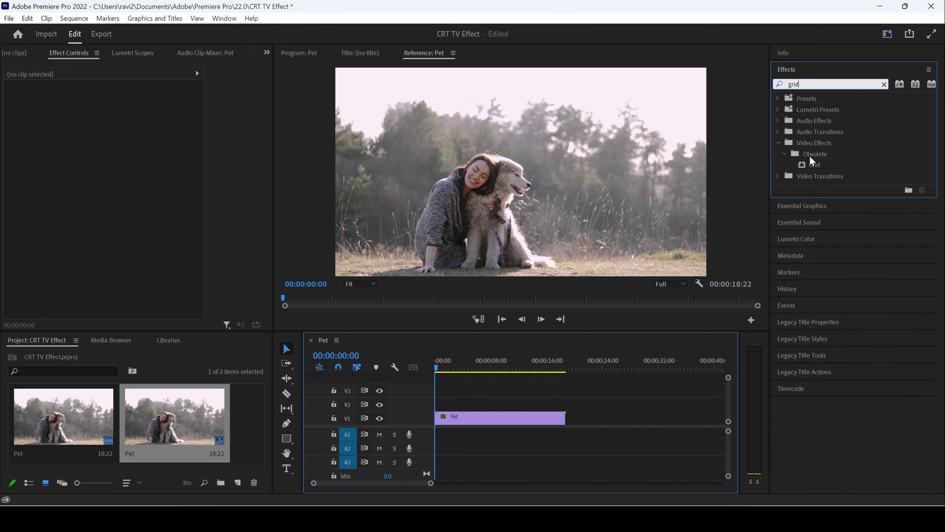
{"action": "left_click_drag", "start_coordinate": [815, 165], "coordinate": [475, 417]}
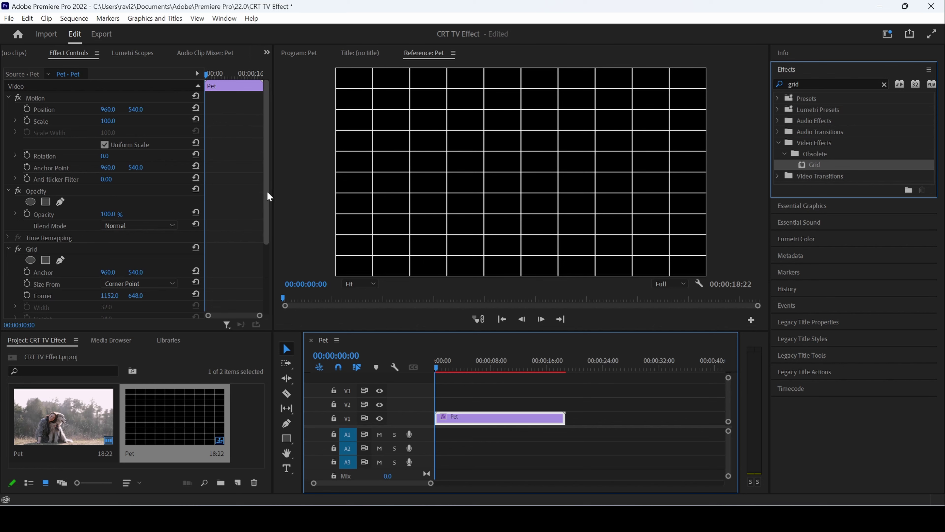
{"action": "left_click_drag", "start_coordinate": [266, 190], "coordinate": [262, 255]}
{"action": "left_click", "coordinate": [106, 197]}
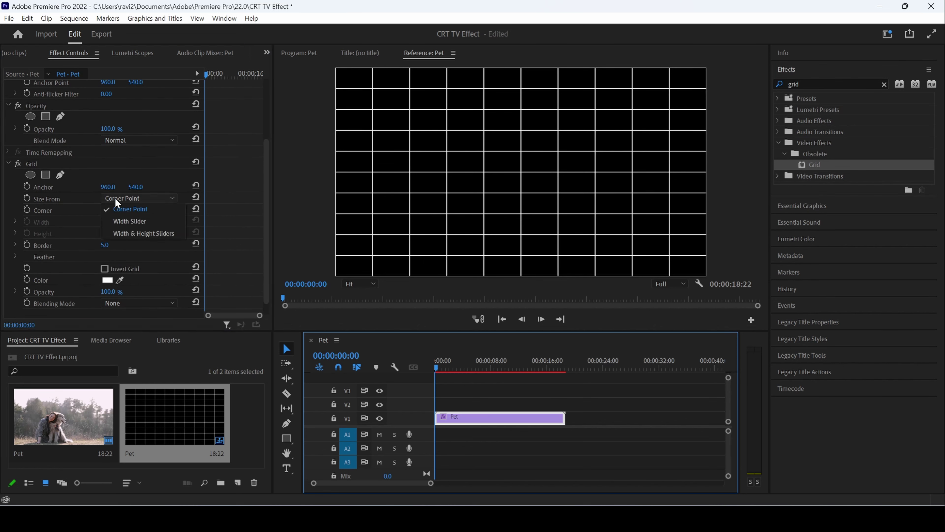
Step: Size the grid with Width & Height Sliders, Width 2000, and Anchor X 1928
{"action": "left_click", "coordinate": [135, 234]}
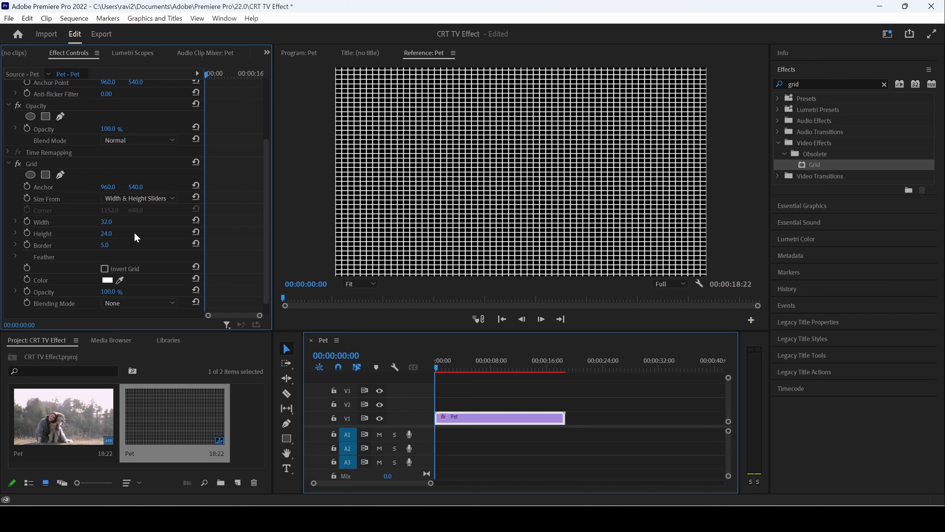
{"action": "left_click", "coordinate": [108, 222]}
{"action": "type", "text": "2000"}
{"action": "key", "text": "Return"}
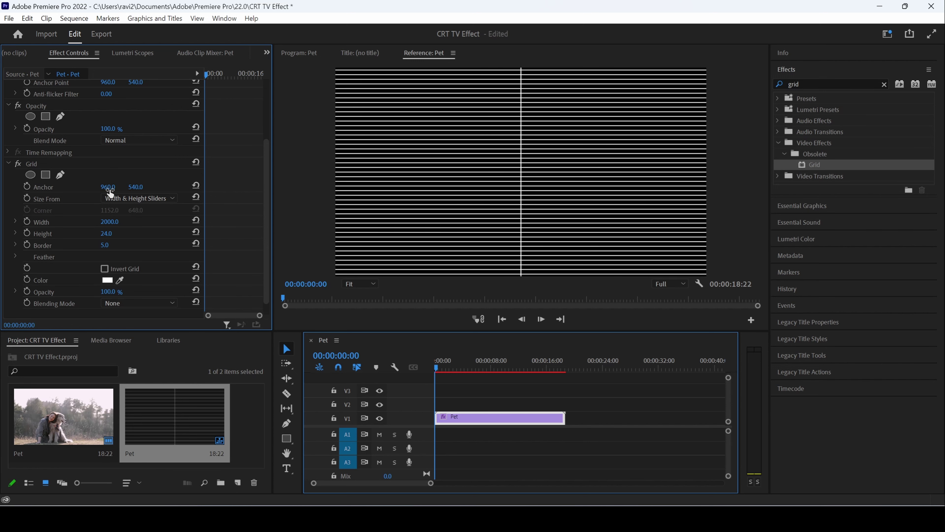
{"action": "mouse_move", "coordinate": [108, 187]}
{"action": "left_mouse_down"}
{"action": "mouse_move", "coordinate": [157, 187]}
{"action": "mouse_move", "coordinate": [91, 203]}
{"action": "mouse_move", "coordinate": [112, 186]}
{"action": "mouse_move", "coordinate": [157, 187]}
{"action": "mouse_move", "coordinate": [113, 187]}
{"action": "left_mouse_up"}
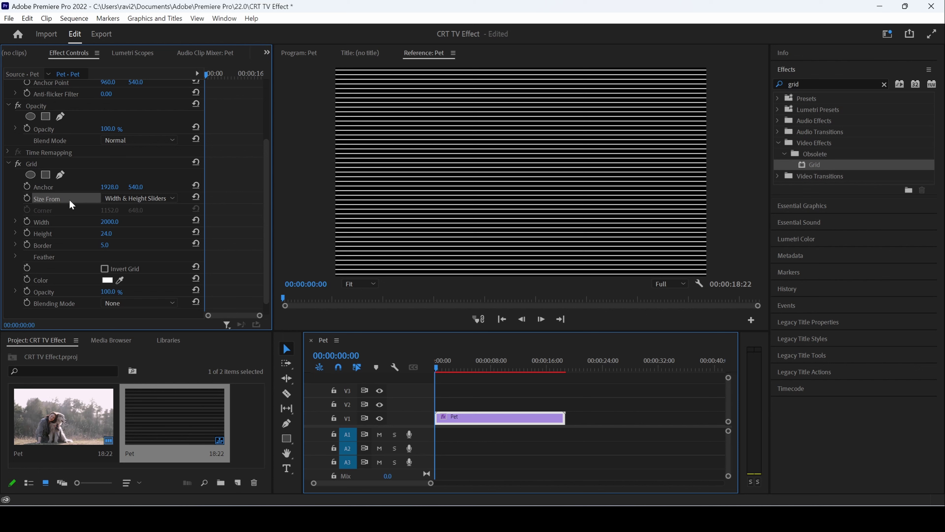
Step: Set the grid Height to 3 and Border to 3
{"action": "left_click", "coordinate": [108, 233]}
{"action": "type", "text": "3"}
{"action": "key", "text": "Tab"}
{"action": "type", "text": "3"}
{"action": "key", "text": "Return"}
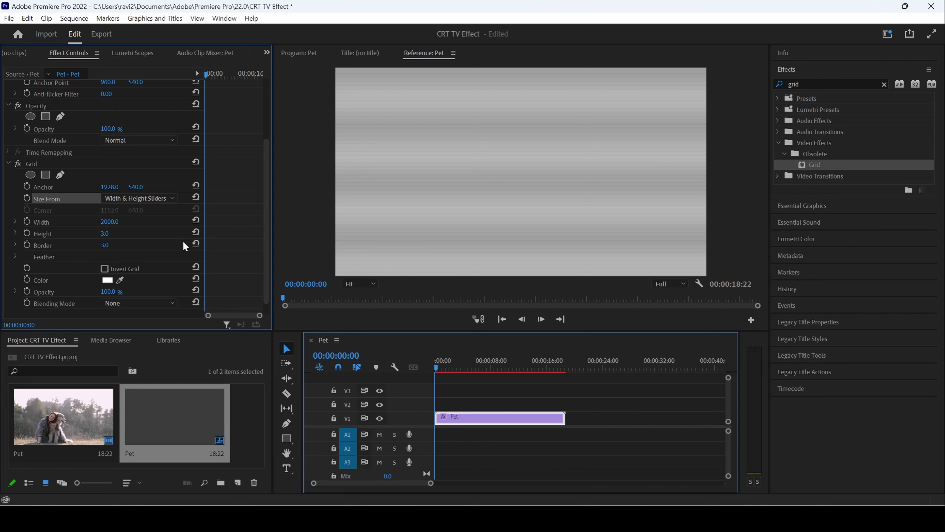
Step: Make the grid lines black (000000) with Overlay blending mode
{"action": "left_click", "coordinate": [108, 282]}
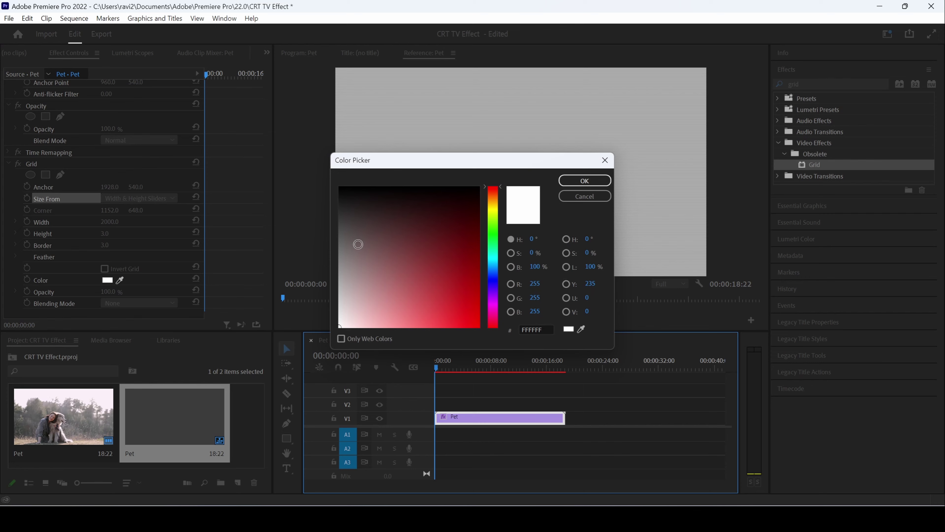
{"action": "left_click_drag", "start_coordinate": [355, 245], "coordinate": [334, 188]}
{"action": "left_click", "coordinate": [586, 181]}
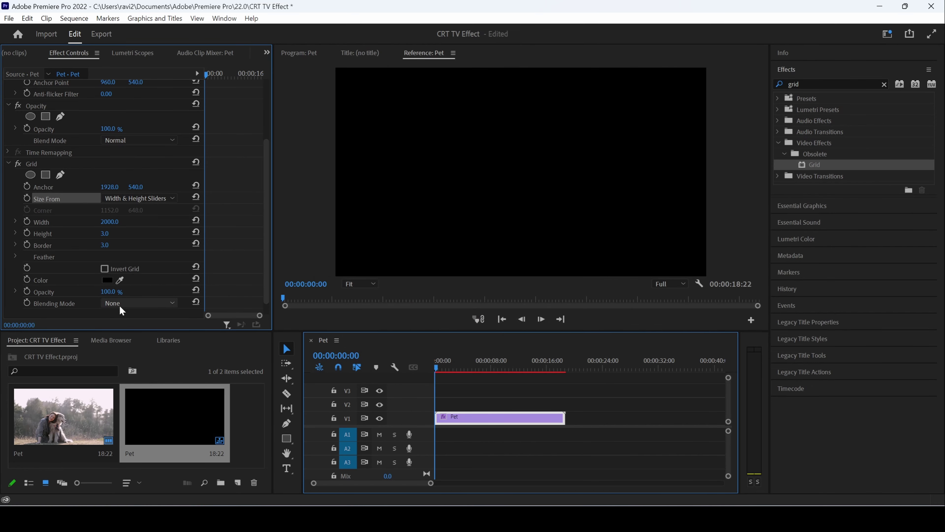
{"action": "left_click", "coordinate": [122, 305]}
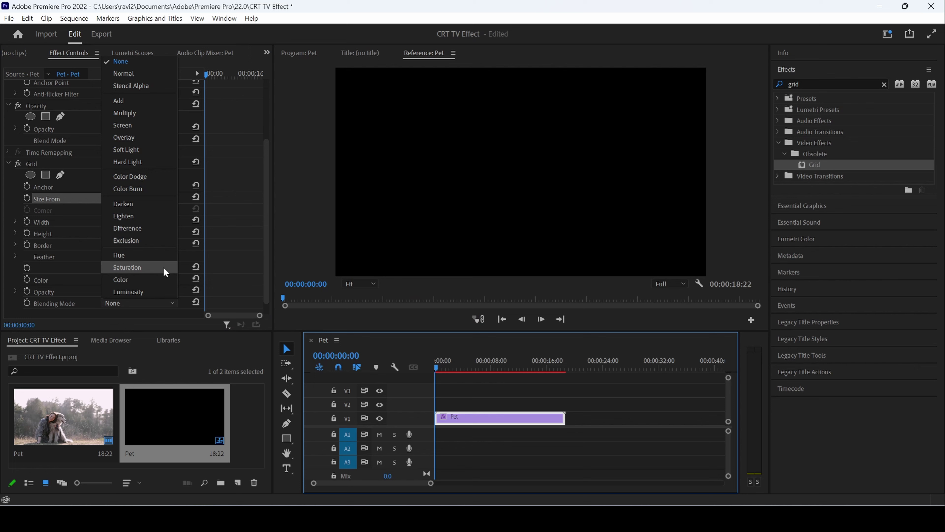
{"action": "left_click", "coordinate": [142, 138]}
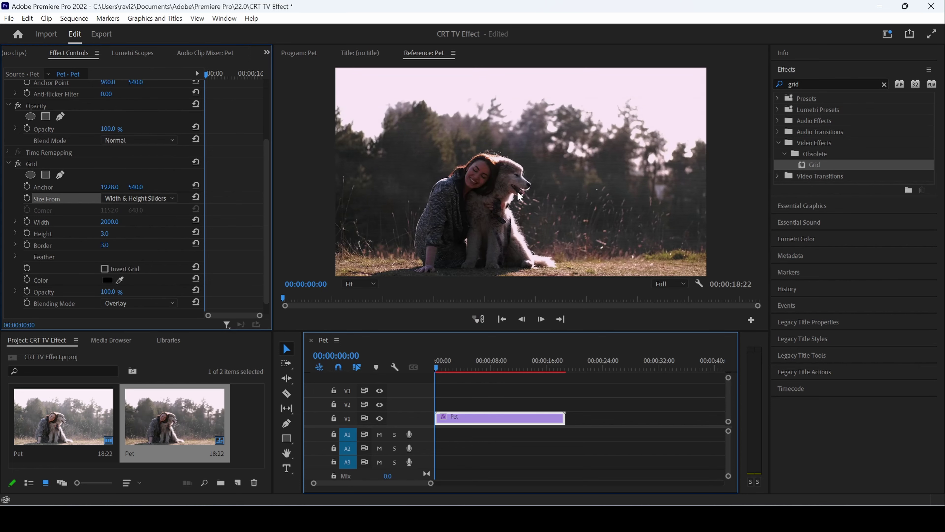
{"action": "left_click", "coordinate": [359, 283]}
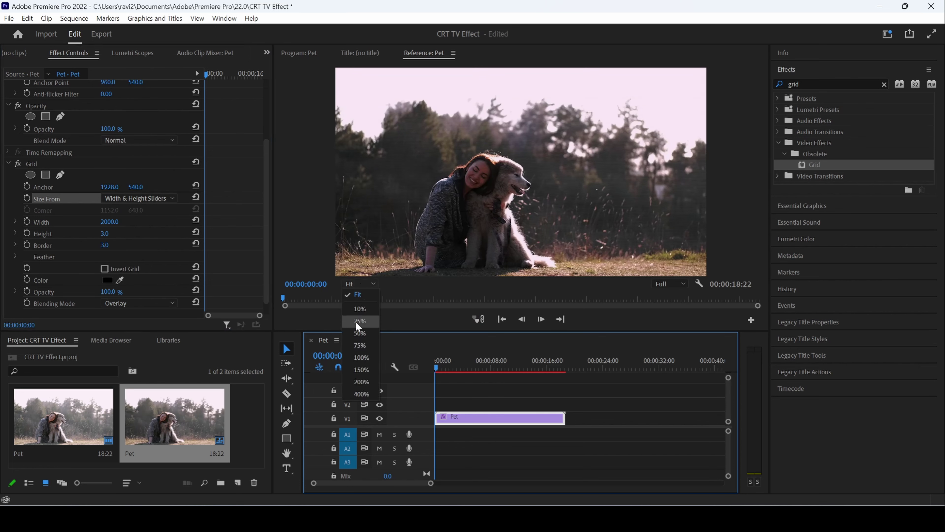
{"action": "left_click", "coordinate": [360, 381]}
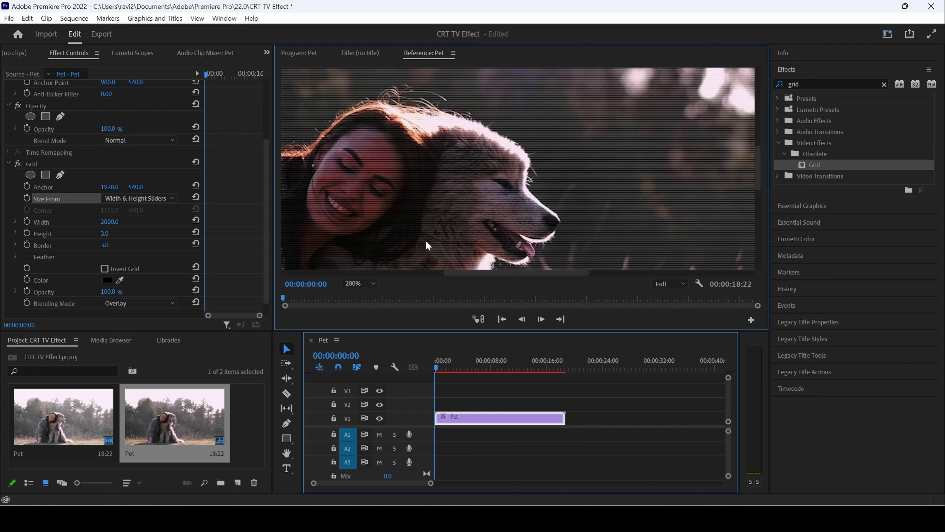
{"action": "left_click", "coordinate": [360, 283]}
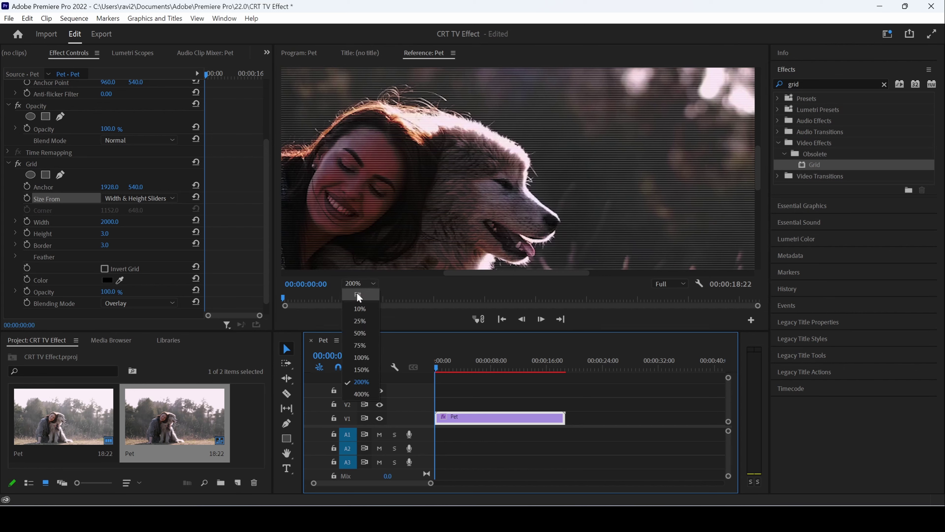
{"action": "left_click", "coordinate": [359, 295]}
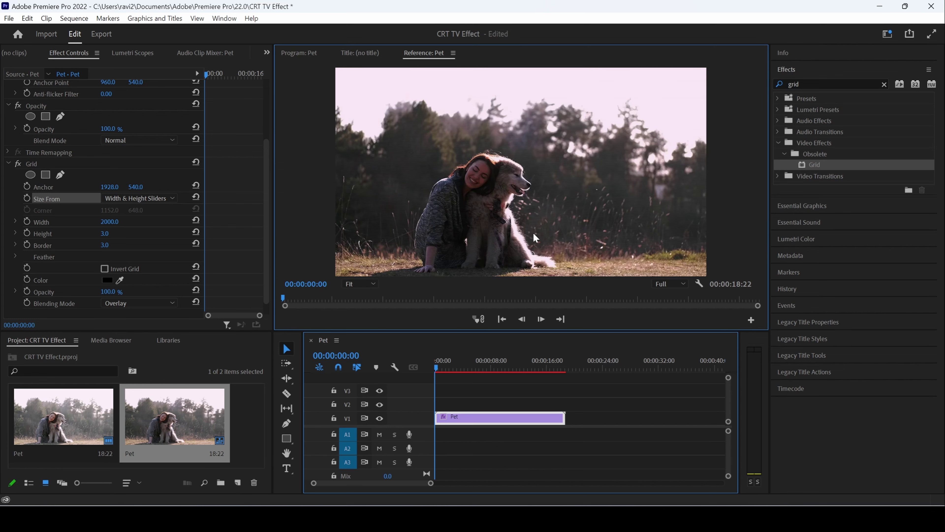
Step: Search 'lens d' and apply Lens Distortion to the Pet clip below the Grid effect
{"action": "left_click", "coordinate": [822, 82]}
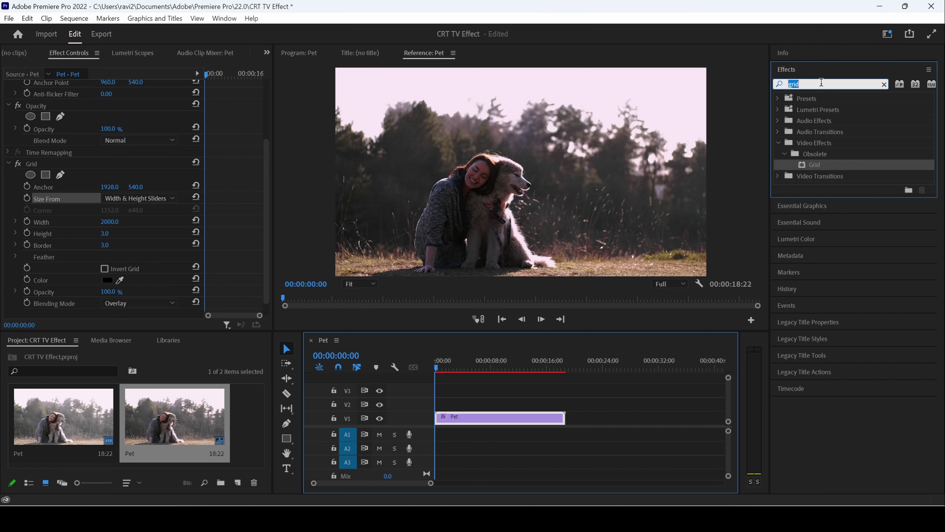
{"action": "type", "text": "lens"}
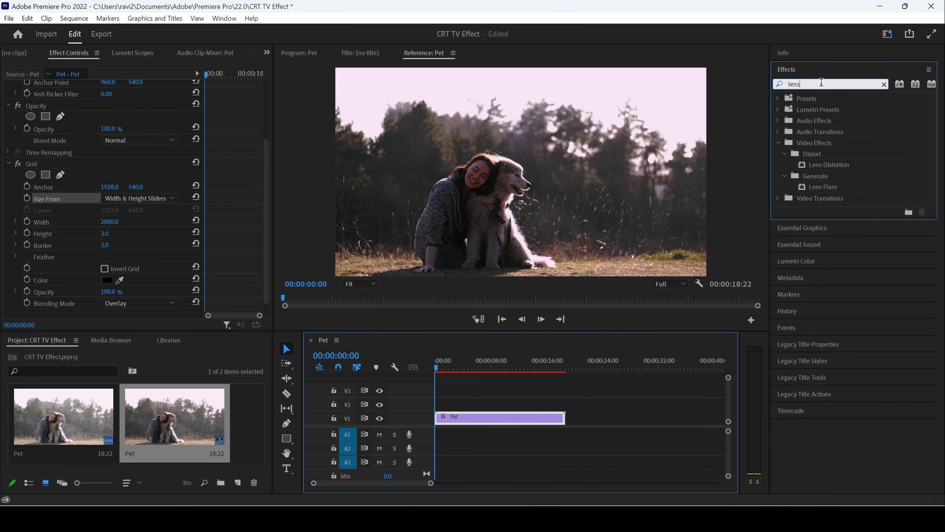
{"action": "type", "text": " d"}
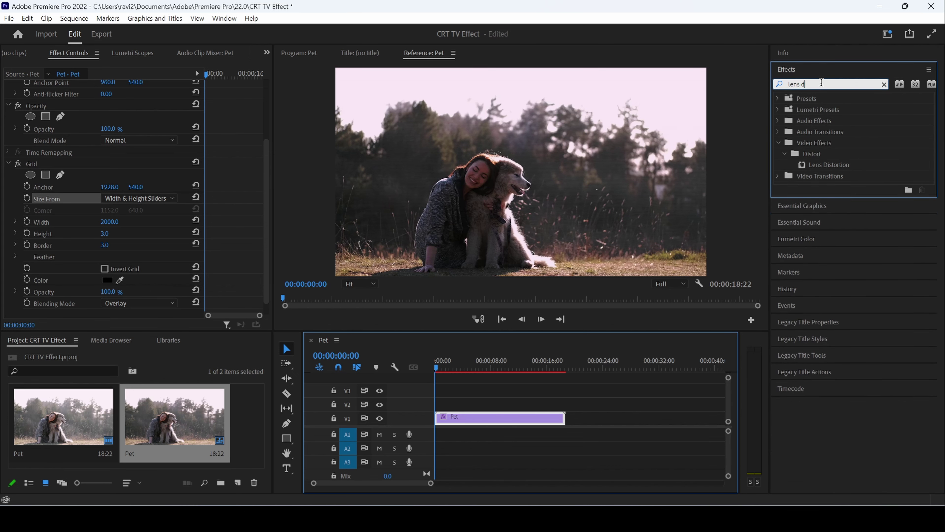
{"action": "left_click", "coordinate": [823, 165]}
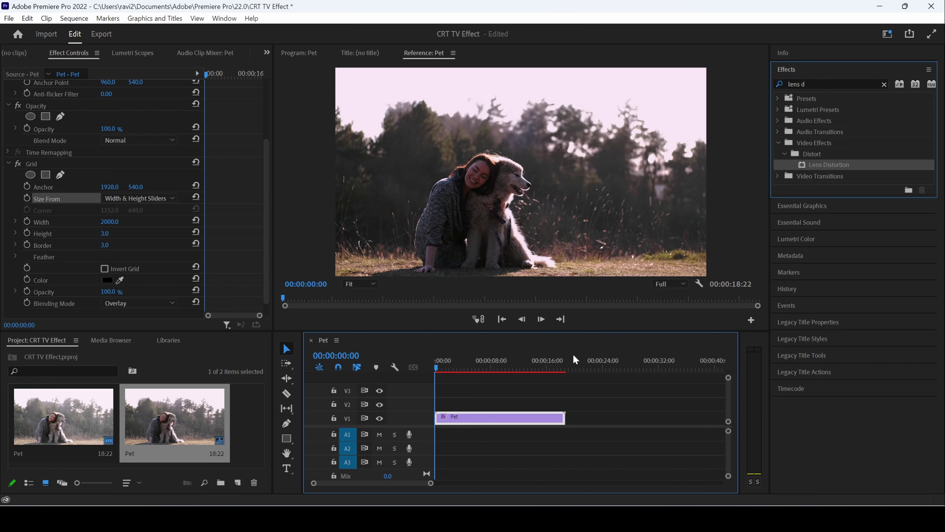
{"action": "left_click_drag", "start_coordinate": [573, 353], "coordinate": [503, 418]}
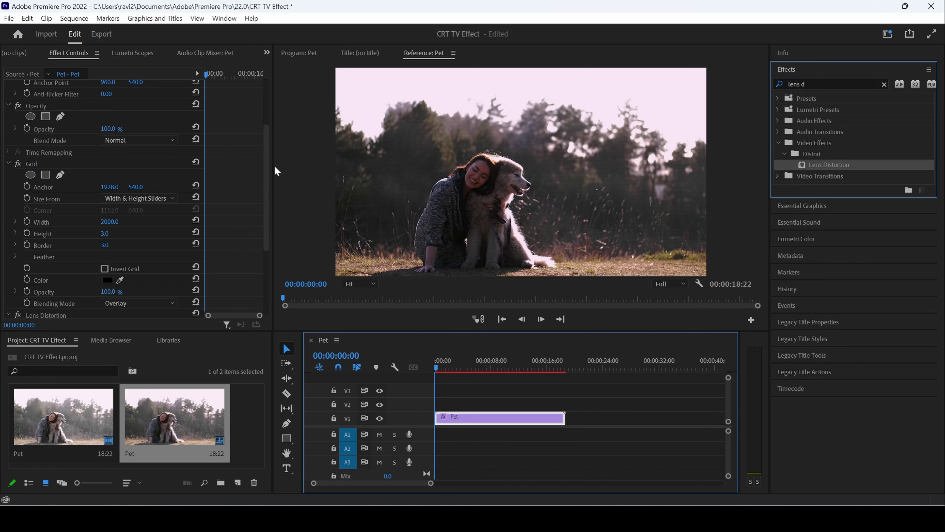
{"action": "left_click_drag", "start_coordinate": [267, 182], "coordinate": [259, 245]}
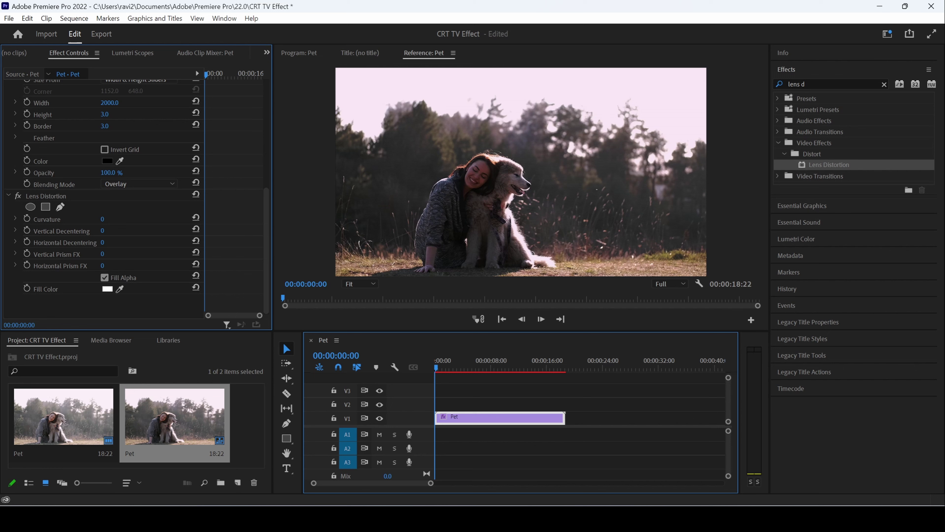
Step: Try Lens Distortion Curvature values 5 and 19, then settle on 10
{"action": "left_click", "coordinate": [103, 219]}
{"action": "type", "text": "5"}
{"action": "key", "text": "Return"}
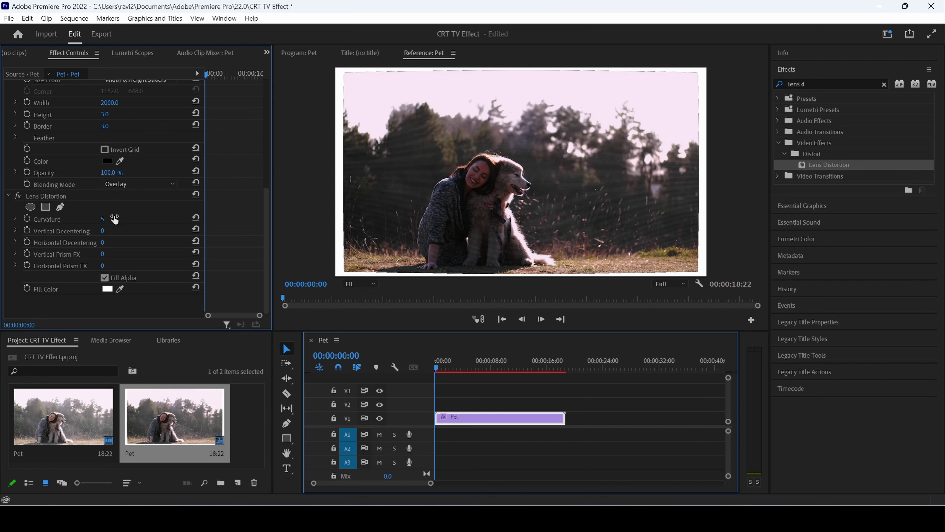
{"action": "left_click", "coordinate": [103, 220]}
{"action": "type", "text": "19"}
{"action": "key", "text": "Return"}
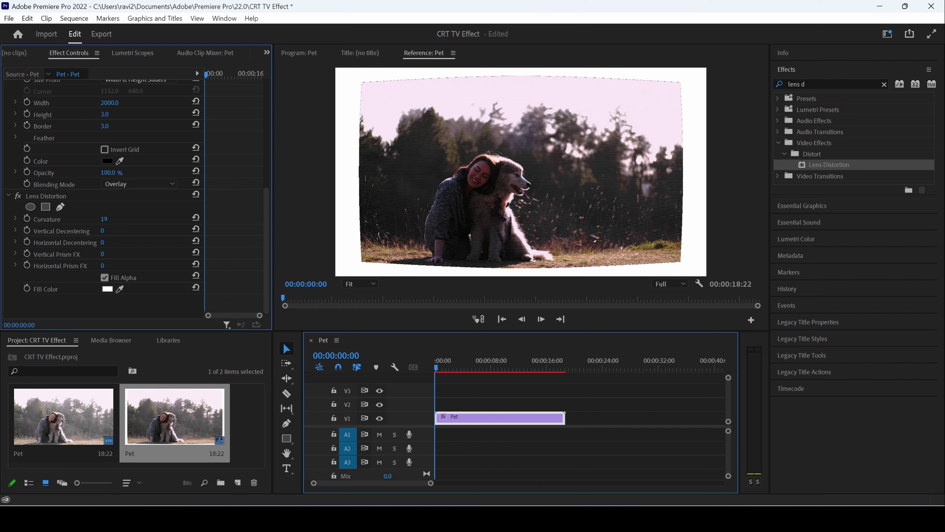
{"action": "left_click", "coordinate": [113, 219]}
{"action": "type", "text": "10"}
{"action": "key", "text": "Return"}
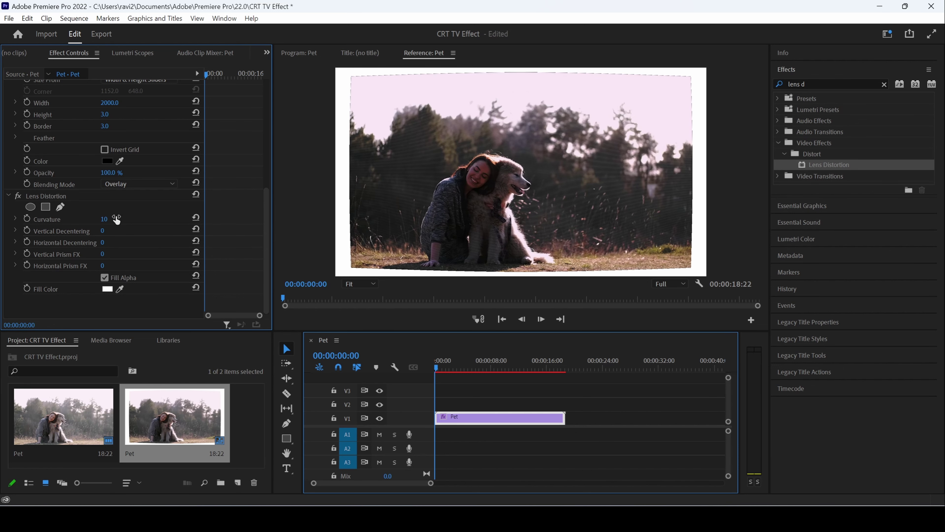
Step: Inspect the Program monitor at 200%, then 100%, then Fit to check the curved edges
{"action": "left_click", "coordinate": [358, 285]}
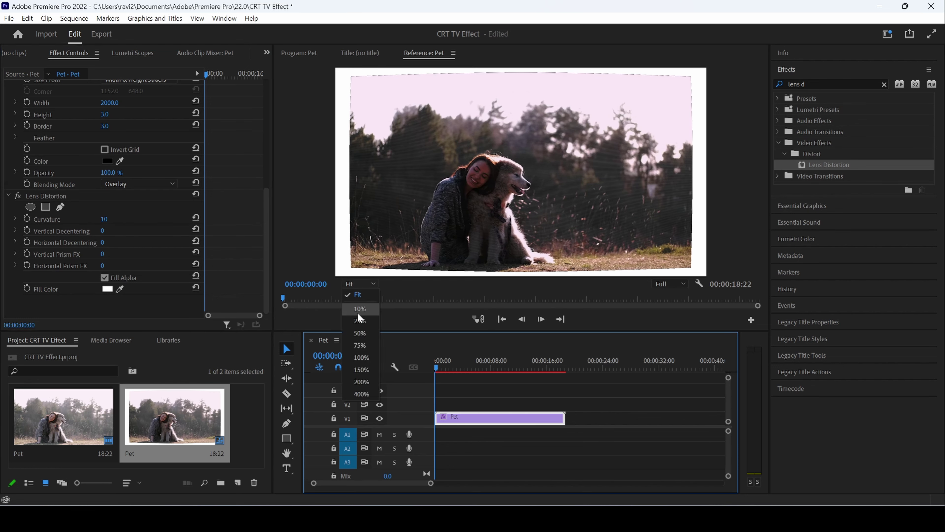
{"action": "left_click", "coordinate": [361, 382]}
{"action": "left_click", "coordinate": [358, 283]}
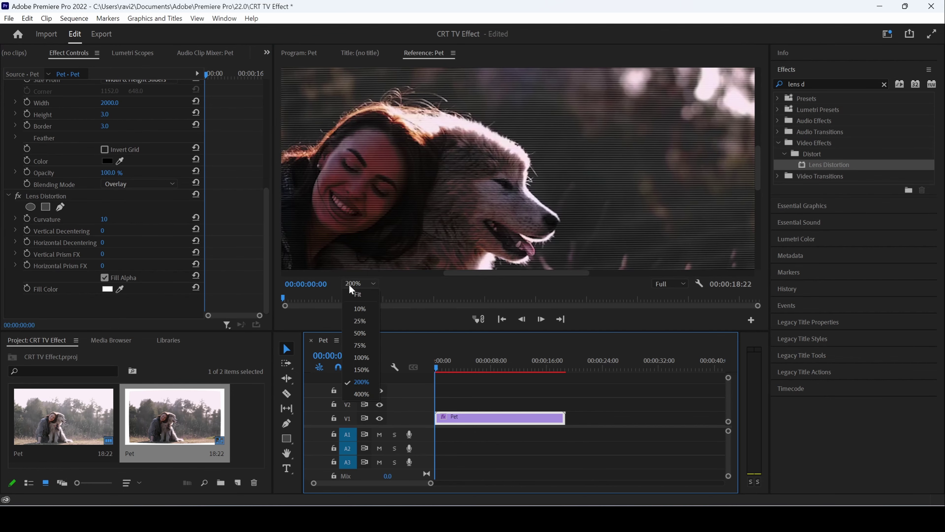
{"action": "left_click", "coordinate": [360, 358]}
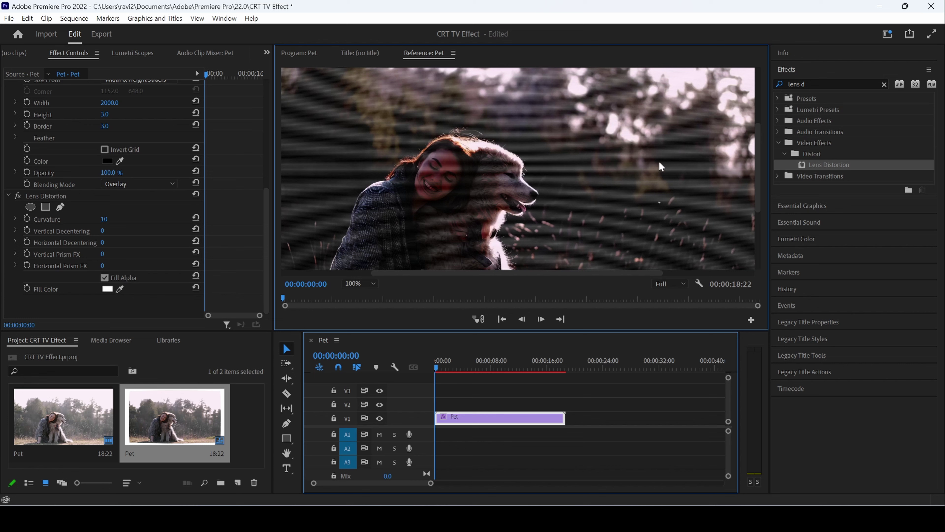
{"action": "left_click", "coordinate": [354, 283]}
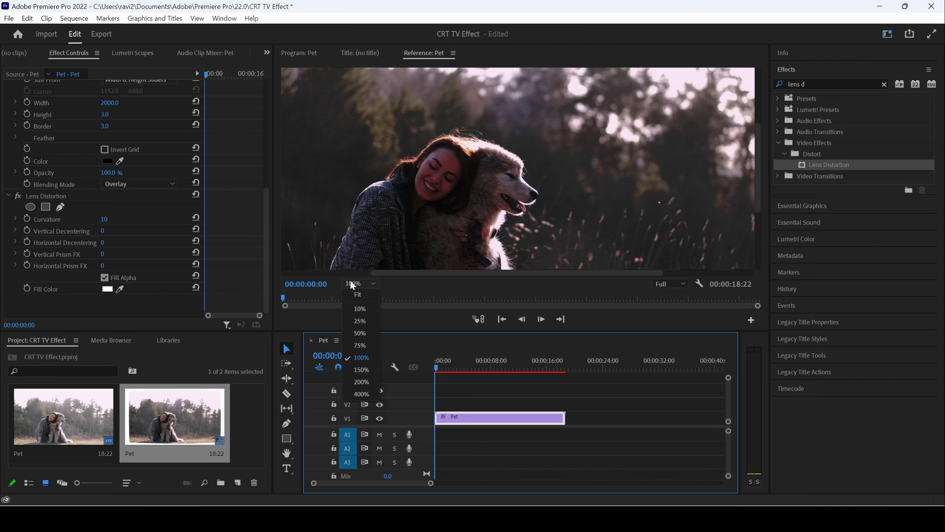
{"action": "left_click", "coordinate": [359, 291]}
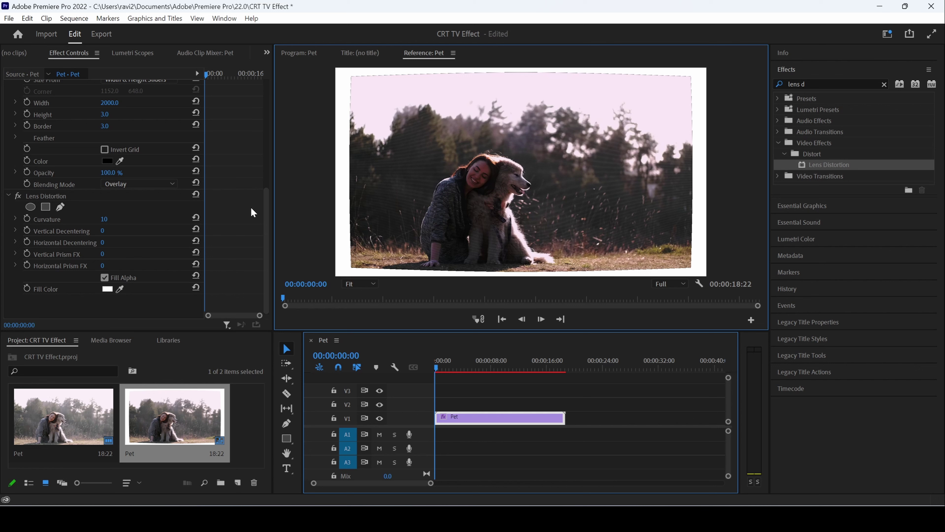
Step: Scale the Pet clip's Motion to 117 so the footage fills the frame
{"action": "left_click_drag", "start_coordinate": [267, 214], "coordinate": [274, 91]}
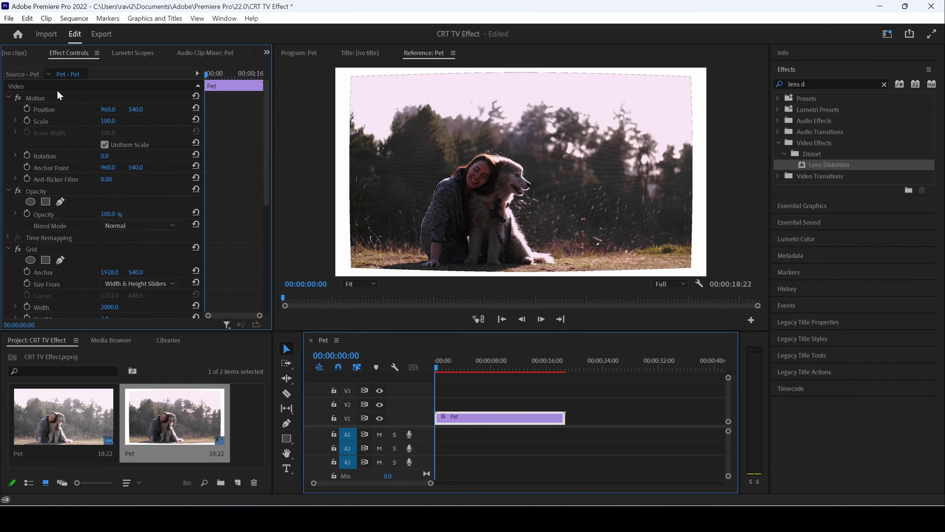
{"action": "left_click", "coordinate": [36, 99]}
{"action": "left_click_drag", "start_coordinate": [103, 124], "coordinate": [107, 121]}
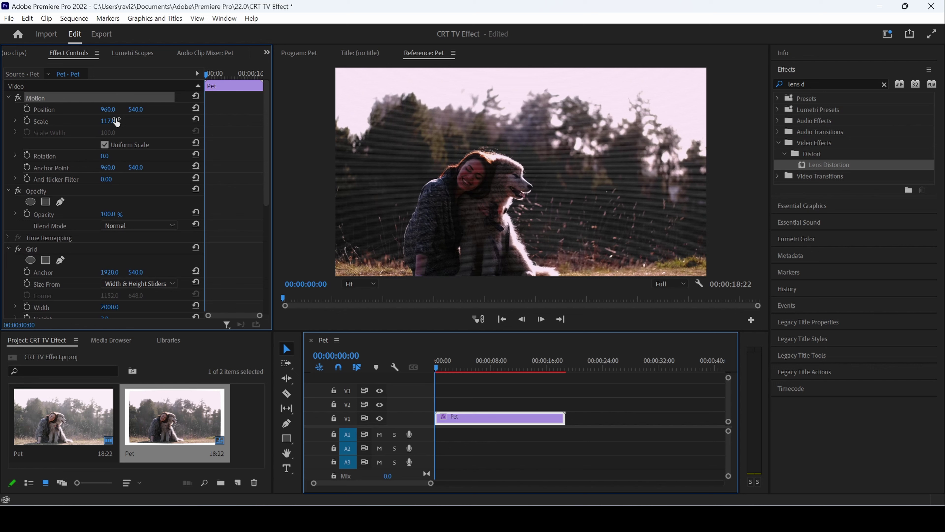
{"action": "key", "text": "shift+7"}
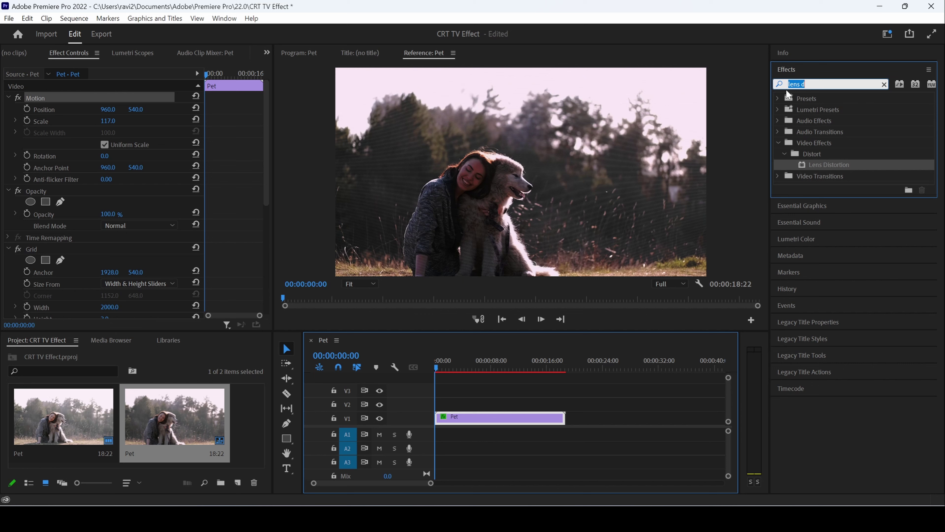
Step: Apply Channel Blur to the Pet clip with Red Blurriness 10
{"action": "type", "text": "channel"}
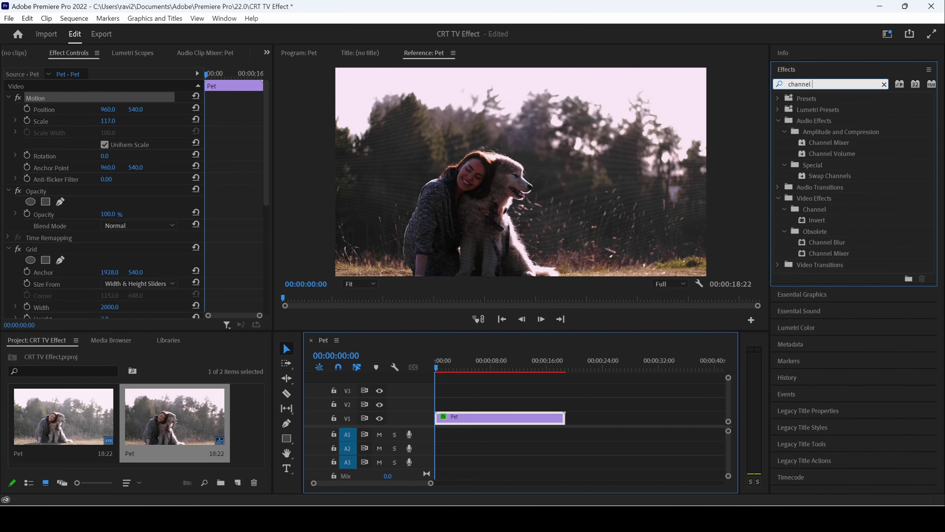
{"action": "type", "text": " blur"}
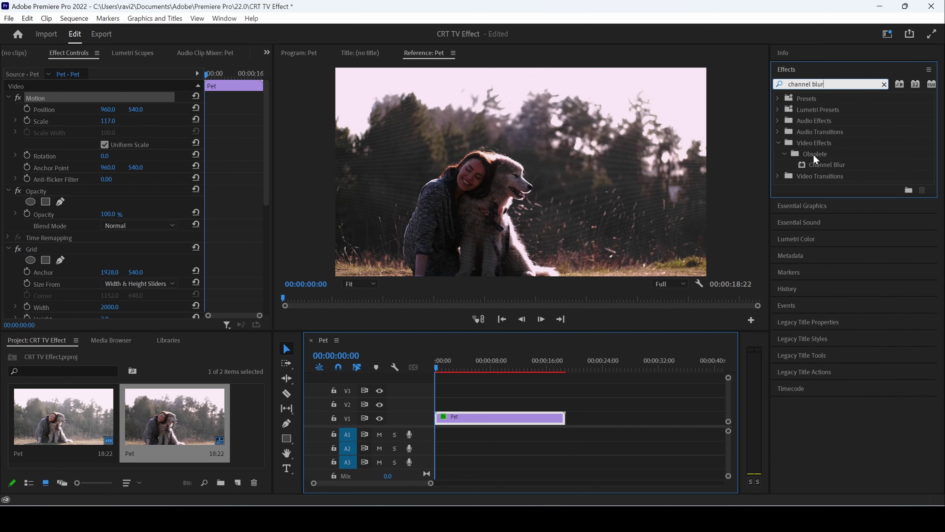
{"action": "left_click_drag", "start_coordinate": [827, 164], "coordinate": [460, 424]}
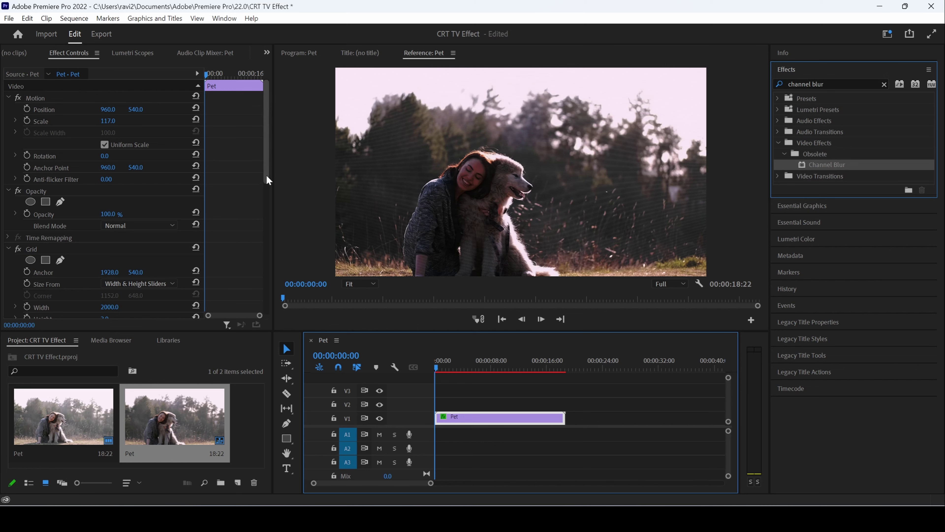
{"action": "left_click_drag", "start_coordinate": [266, 175], "coordinate": [258, 306]}
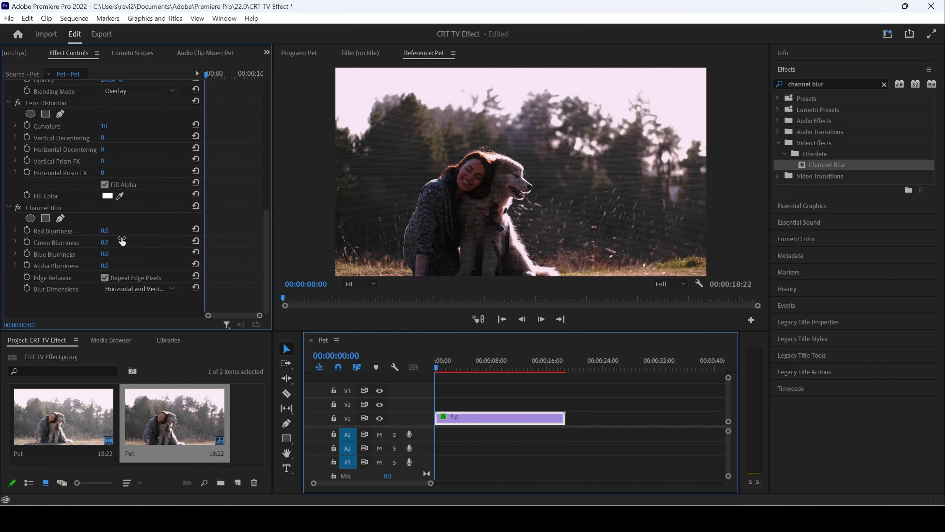
{"action": "left_click", "coordinate": [108, 232]}
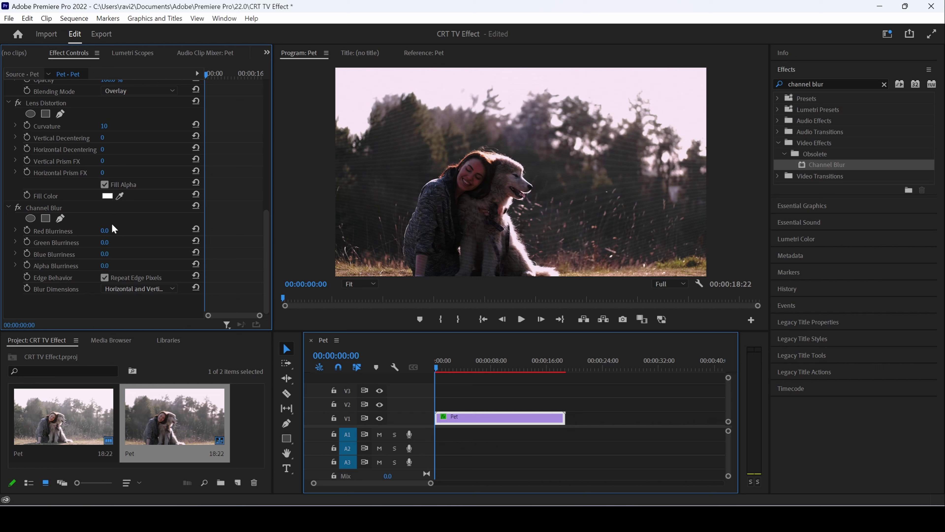
{"action": "left_click", "coordinate": [103, 231]}
{"action": "type", "text": "10"}
{"action": "key", "text": "Return"}
Step: Search 'strobe', apply Strobe Light to the Pet clip, and preview the playback
{"action": "triple_click", "coordinate": [829, 84]}
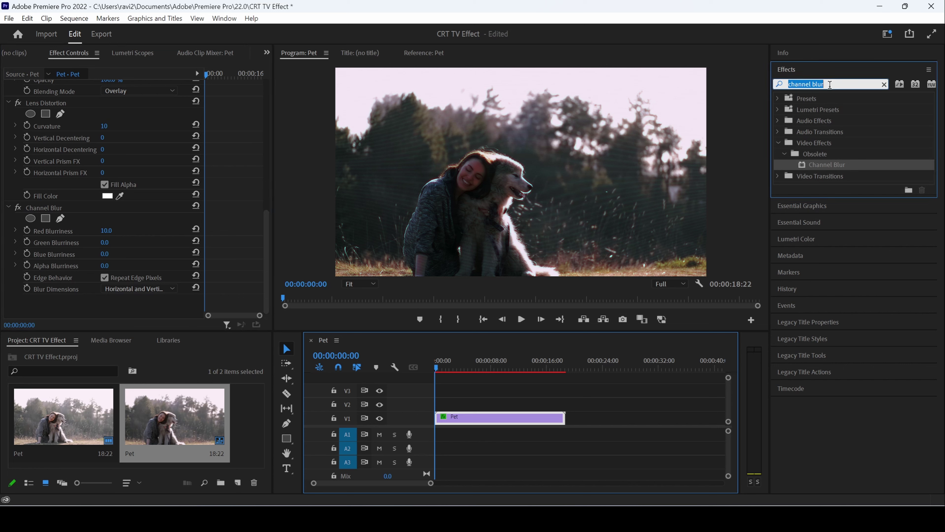
{"action": "type", "text": "strobe"}
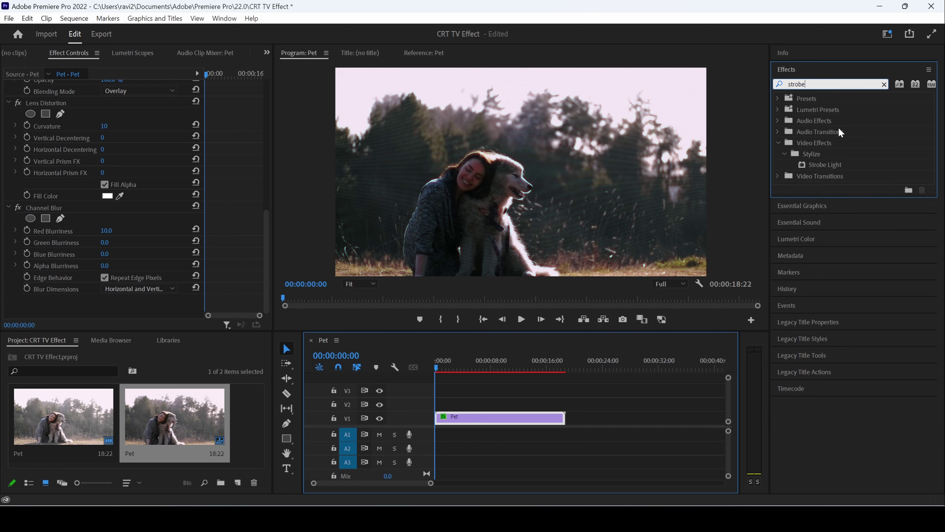
{"action": "left_click", "coordinate": [825, 164]}
{"action": "left_click_drag", "start_coordinate": [825, 164], "coordinate": [465, 419]}
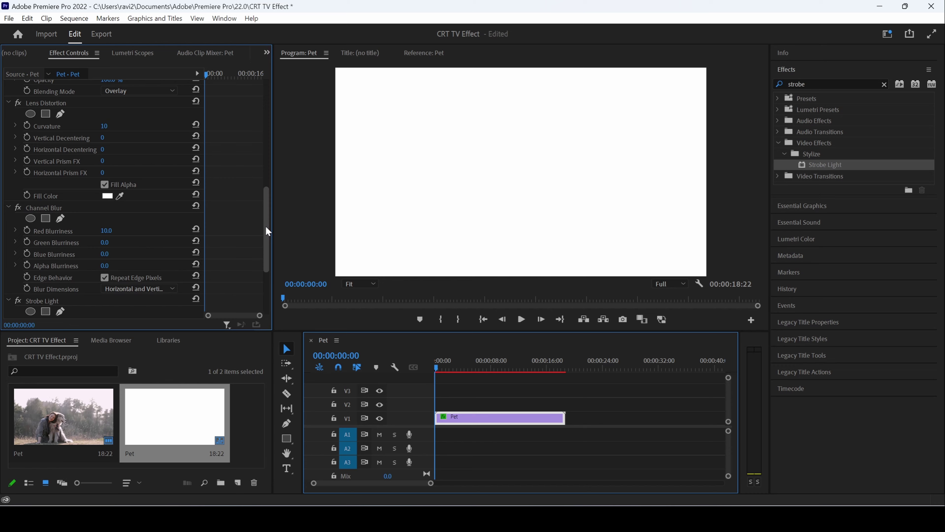
{"action": "left_click_drag", "start_coordinate": [265, 225], "coordinate": [259, 298]}
{"action": "key", "text": "space"}
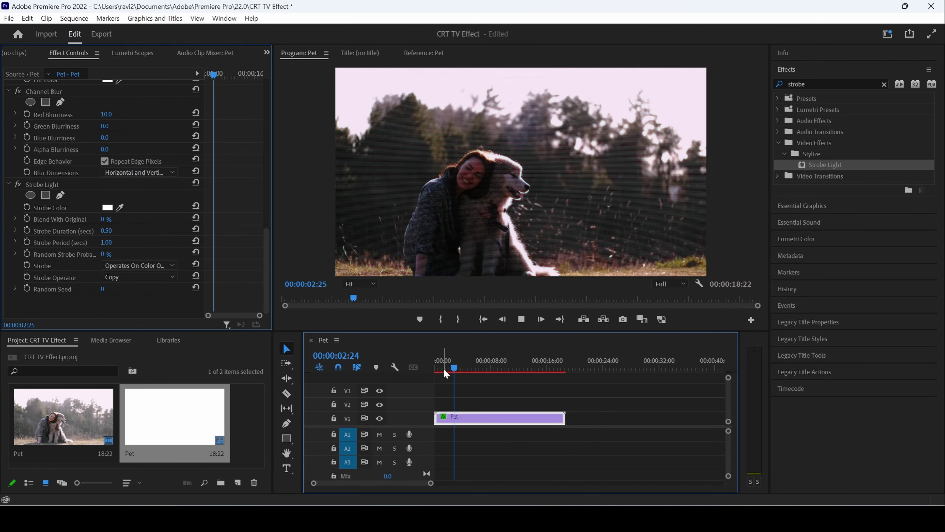
{"action": "left_click", "coordinate": [438, 367]}
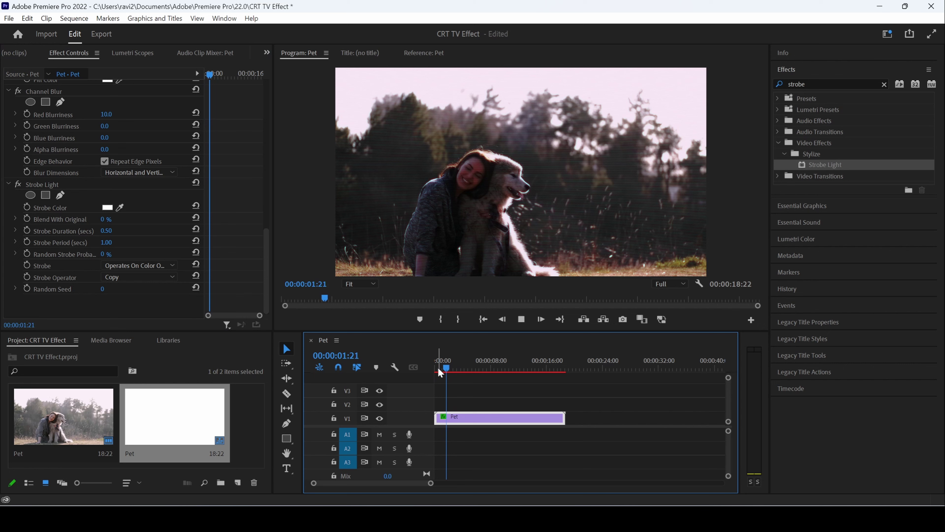
{"action": "key", "text": "space"}
Step: Set Strobe Light to 95% blend, 1-second duration, Makes Layer Transparent, operator Add
{"action": "left_click", "coordinate": [106, 221]}
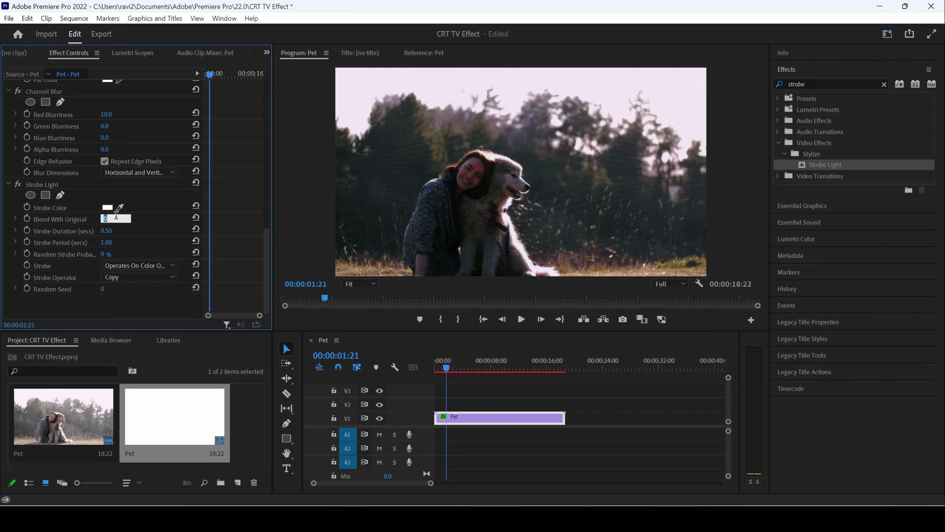
{"action": "type", "text": "95"}
{"action": "key", "text": "Return"}
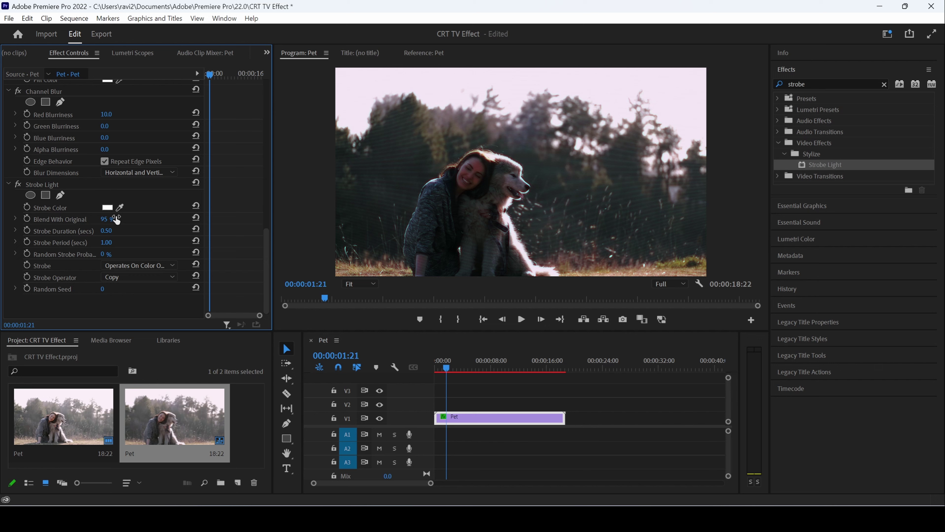
{"action": "left_click", "coordinate": [116, 228]}
{"action": "type", "text": "1"}
{"action": "key", "text": "Return"}
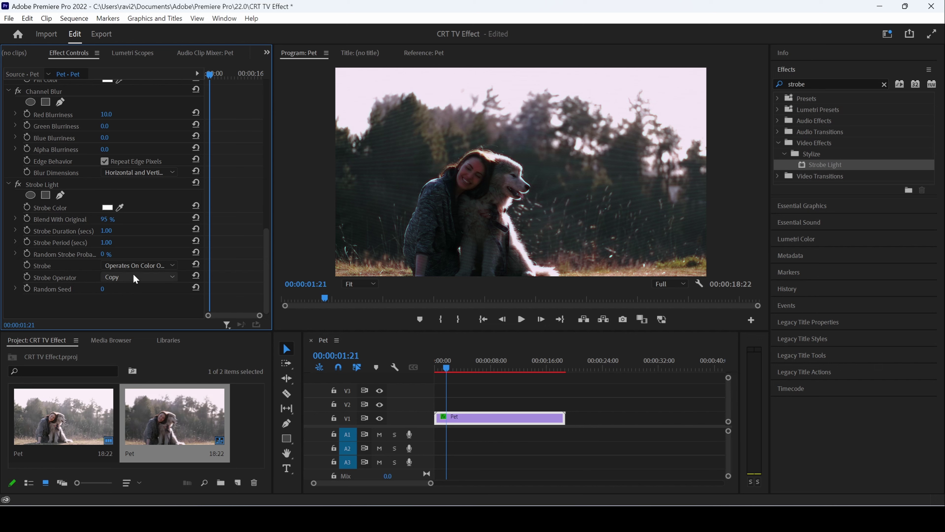
{"action": "left_click", "coordinate": [137, 264]}
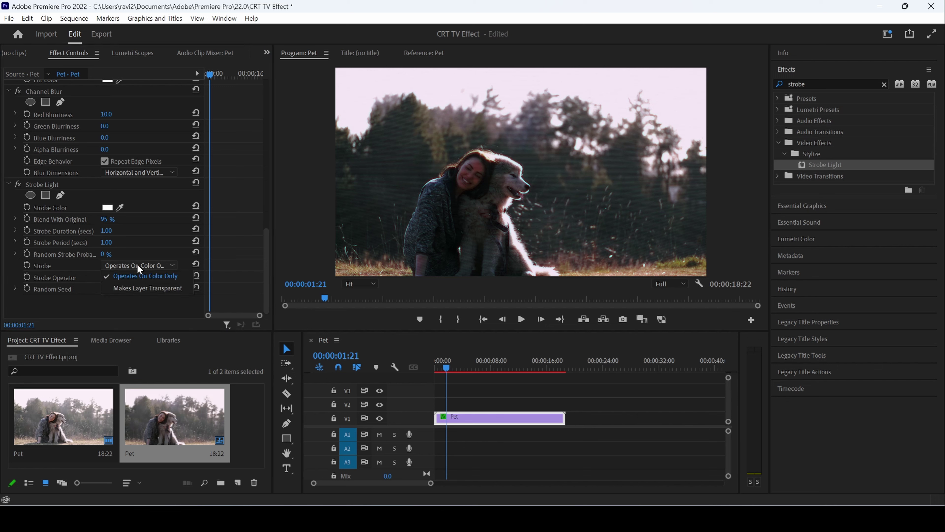
{"action": "left_click", "coordinate": [133, 288]}
{"action": "left_click", "coordinate": [138, 278]}
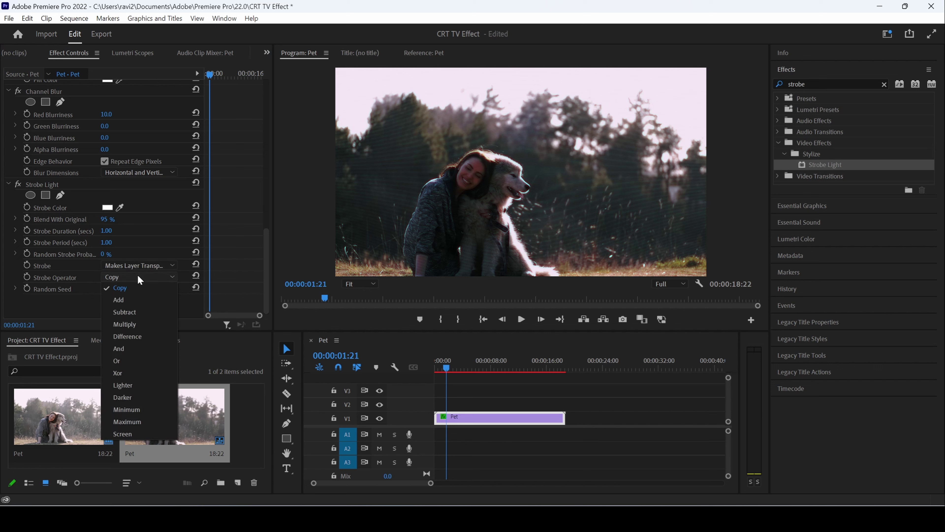
{"action": "left_click", "coordinate": [123, 298]}
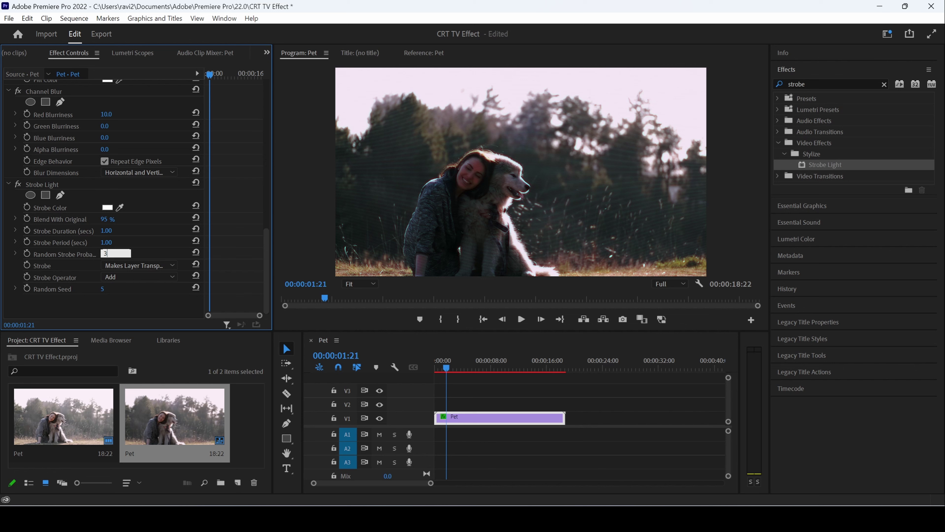
Step: Render the Pet sequence preview and watch the CRT-look playback
{"action": "left_click", "coordinate": [435, 361]}
{"action": "key", "text": "Return"}
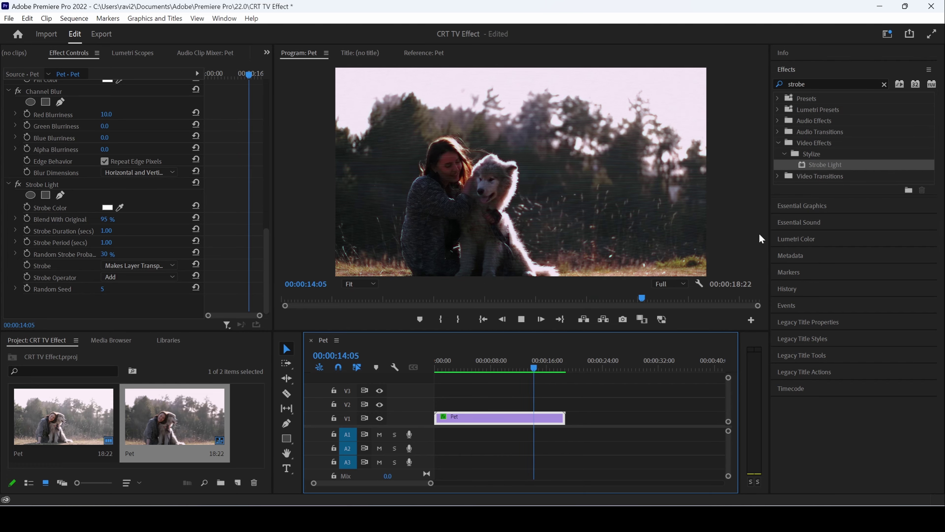
{"action": "left_click", "coordinate": [793, 239]}
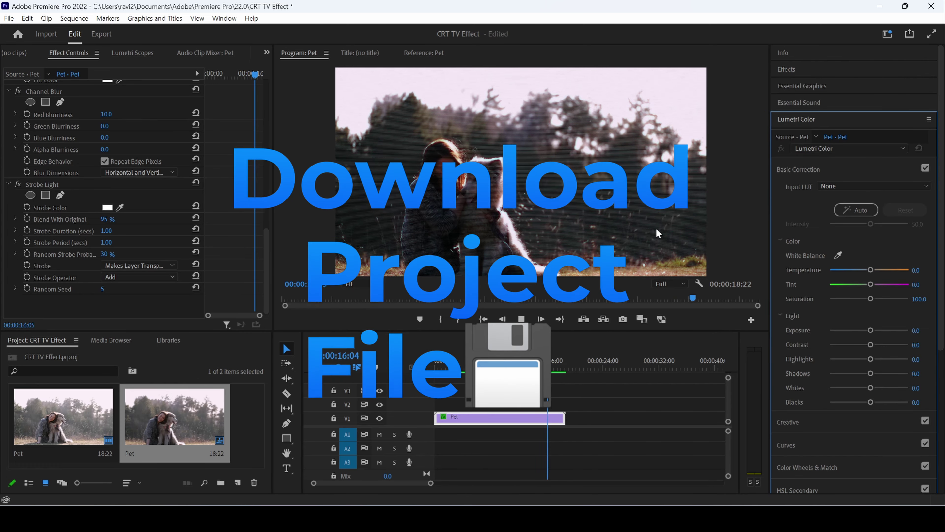
{"action": "left_click", "coordinate": [444, 373]}
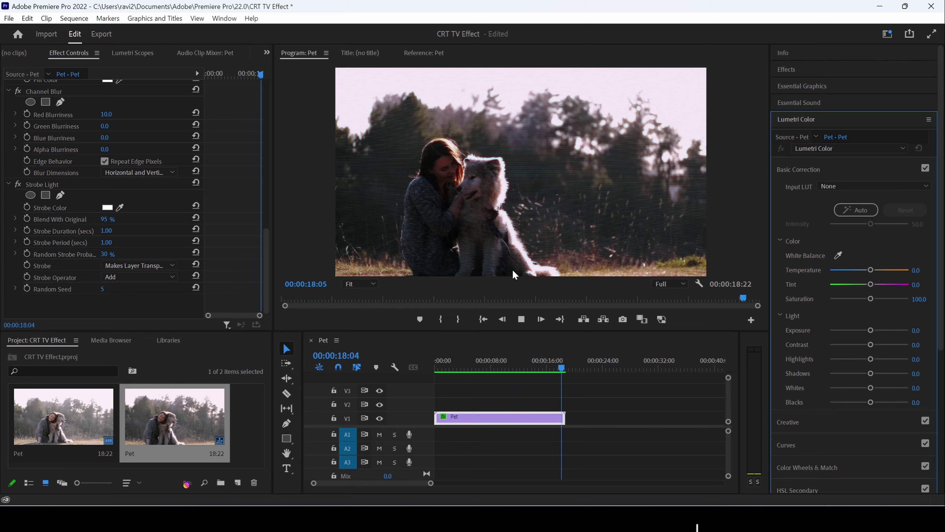
{"action": "key", "text": "space"}
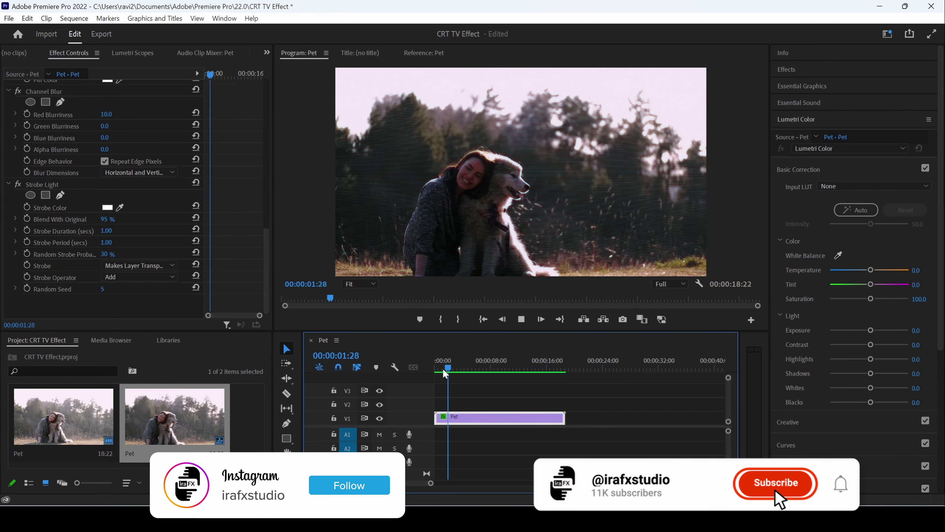